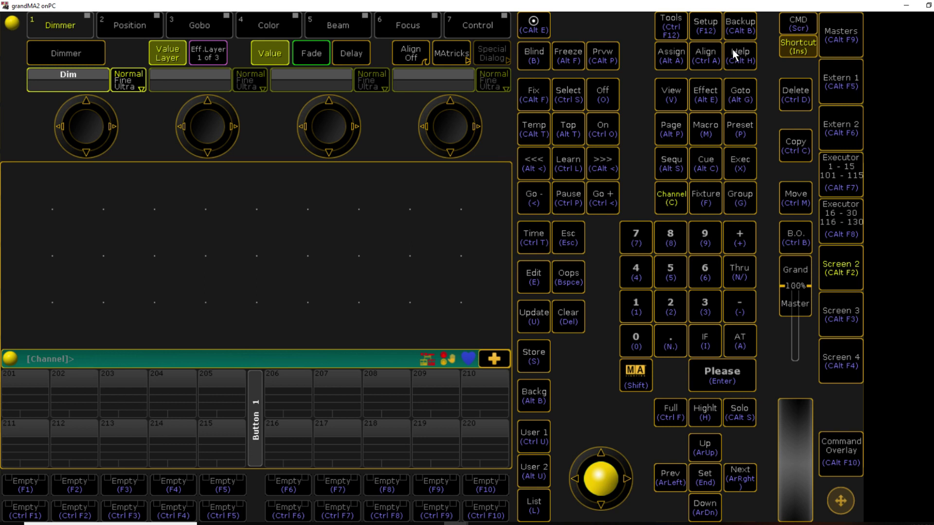
Export the Mac Quantum Profile fixture type from Fixture Types to the JG_SHOW_1 drive.
click(710, 30)
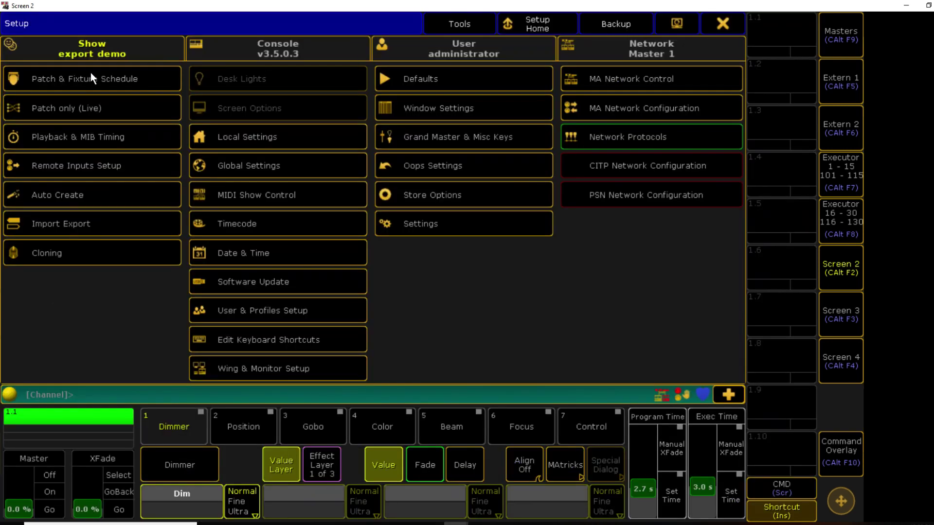
click(130, 78)
click(418, 89)
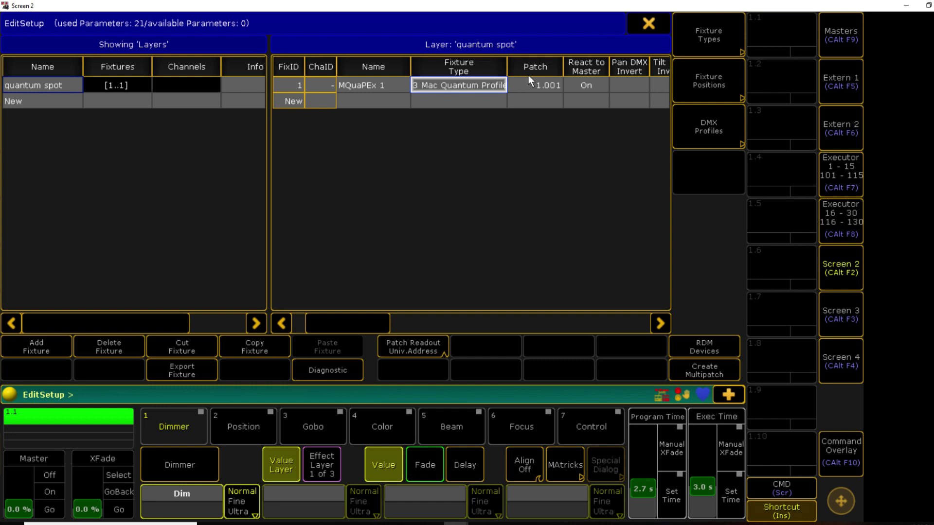
click(724, 39)
click(90, 99)
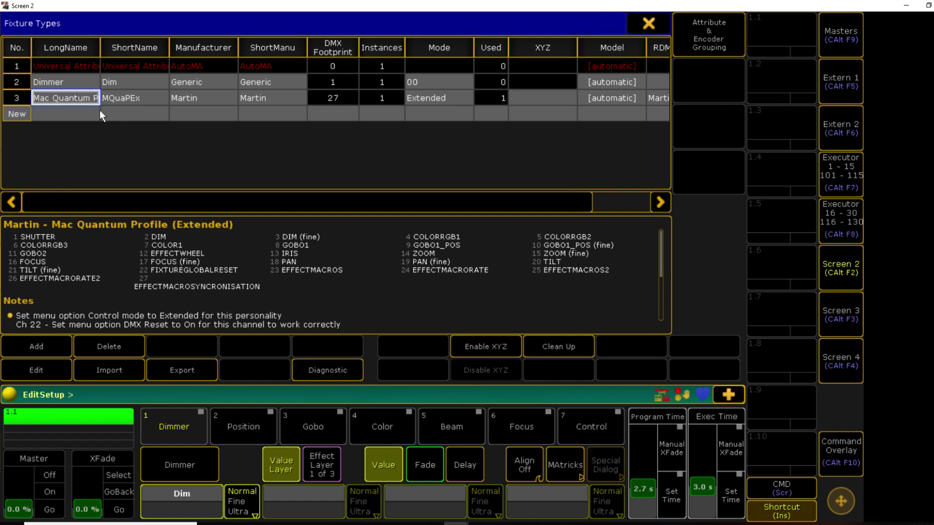
click(179, 370)
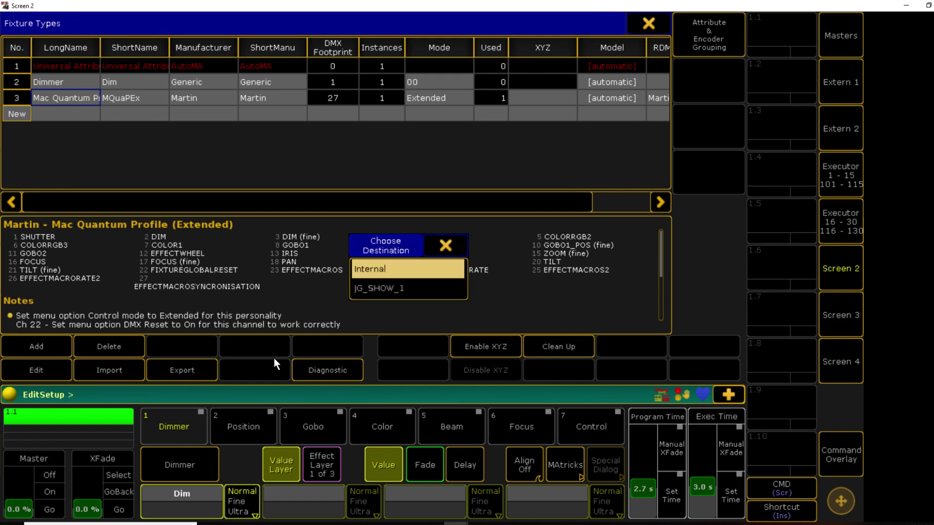
click(386, 291)
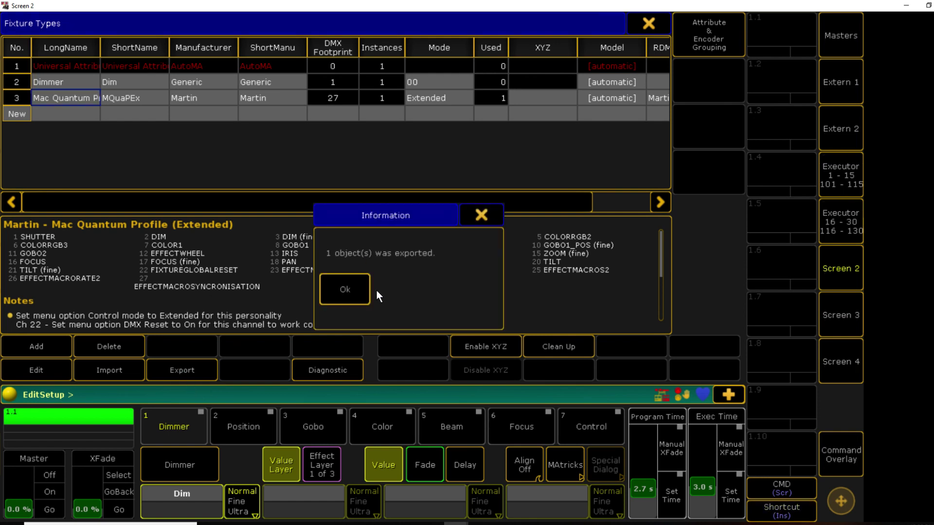
click(351, 297)
Close the fixture types list and shut down the console without saving the show.
click(649, 26)
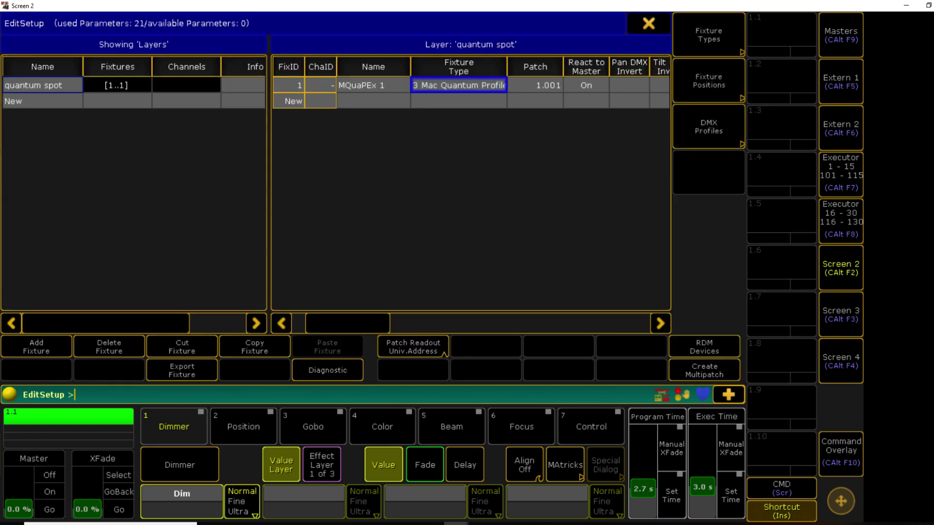
key(alt+F4)
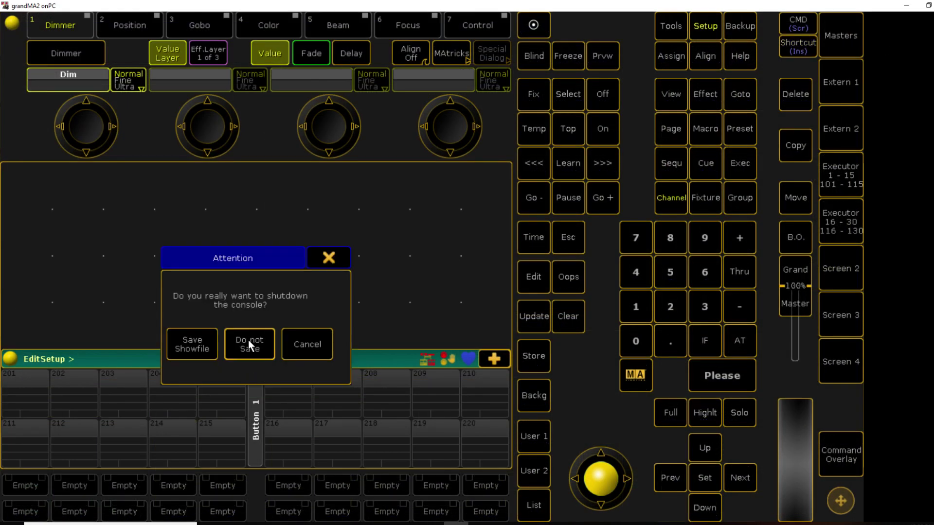
click(249, 343)
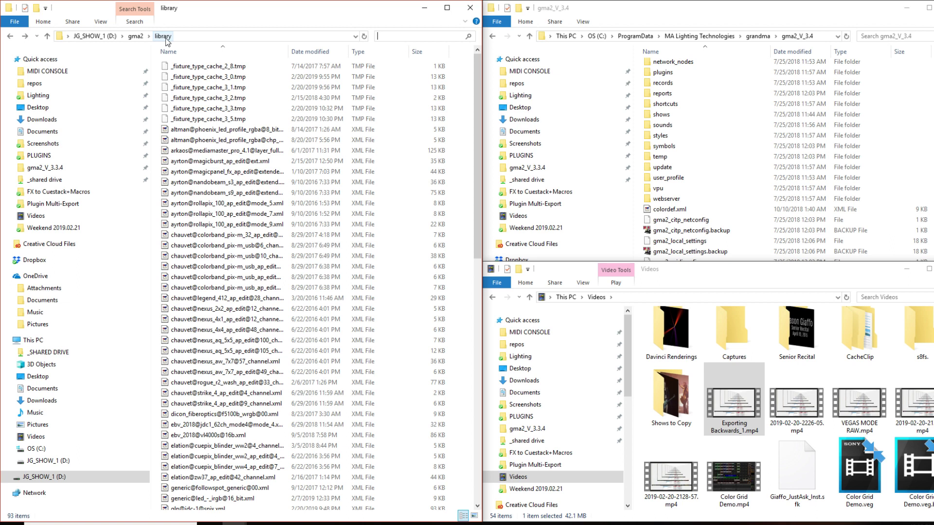
Search the library folder for 'quant', then launch grandMA2 onPC 3.3 from the Start menu.
click(389, 36)
text(quant)
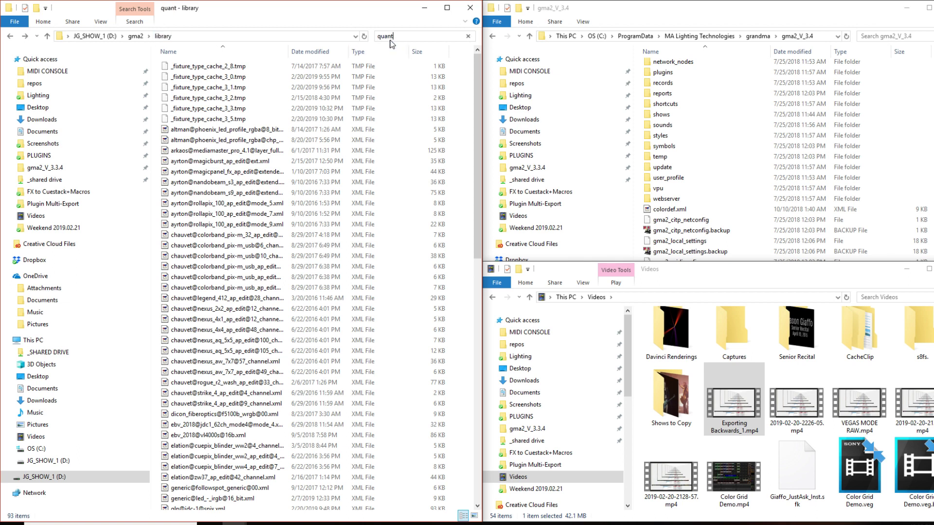
click(907, 269)
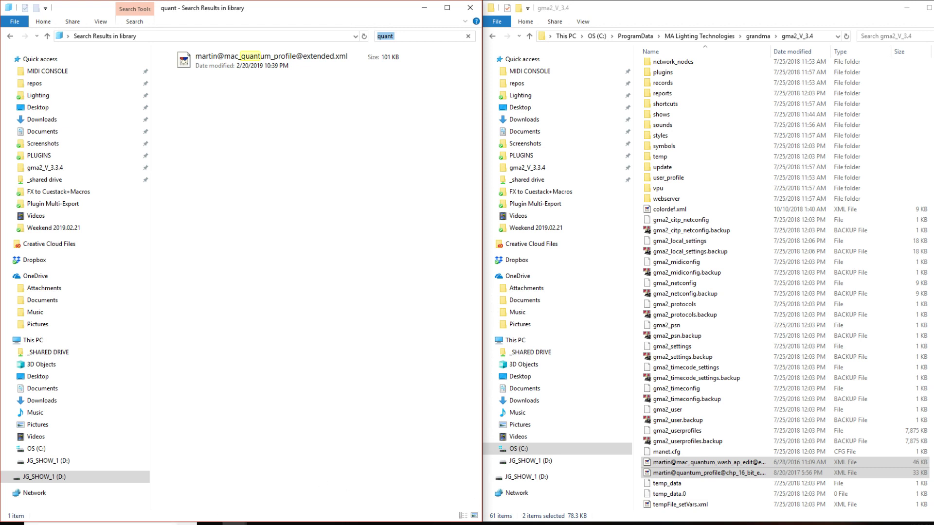
click(12, 523)
text(3.3)
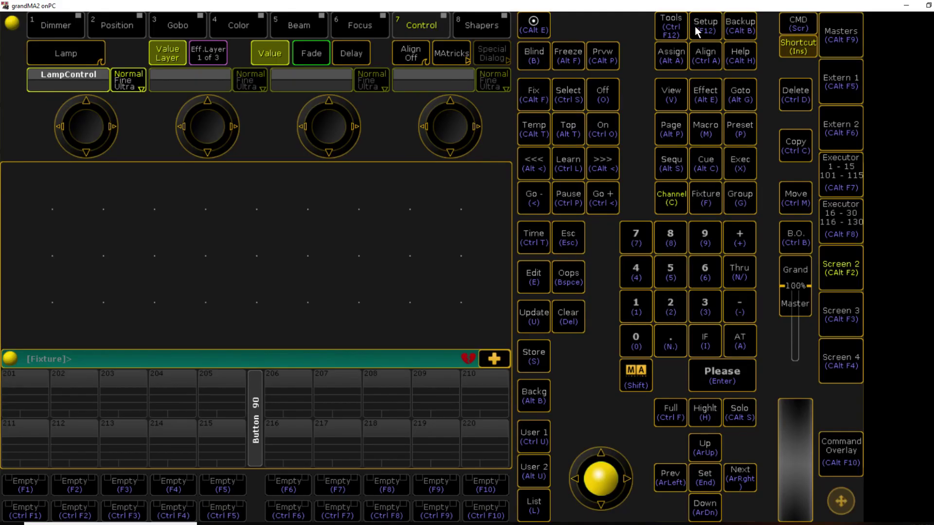
Add a new patch layer named 'quantum' in the Patch & Fixture Schedule.
click(695, 28)
click(74, 84)
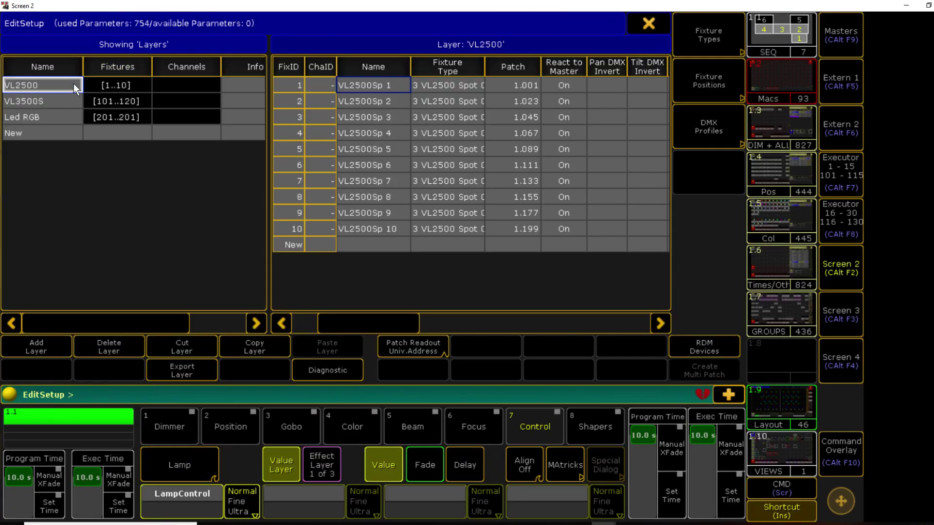
click(39, 132)
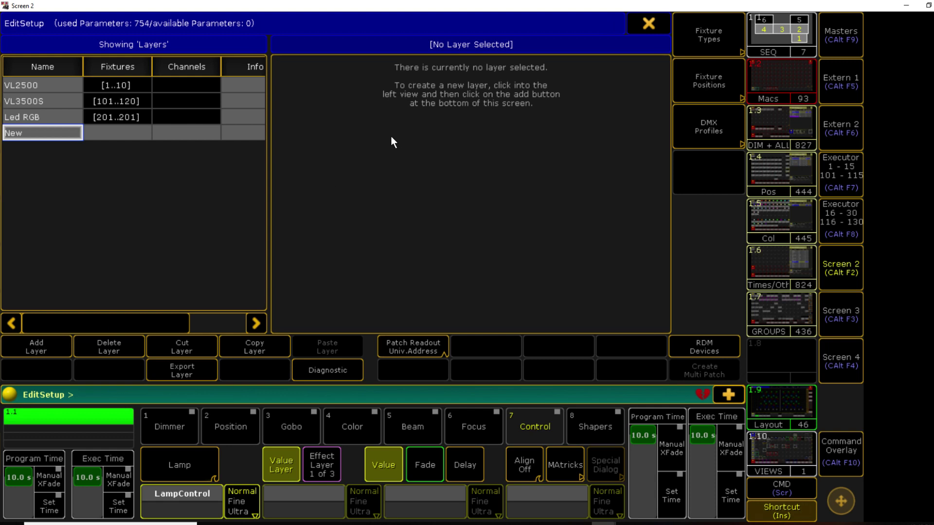
click(54, 343)
text(quantum)
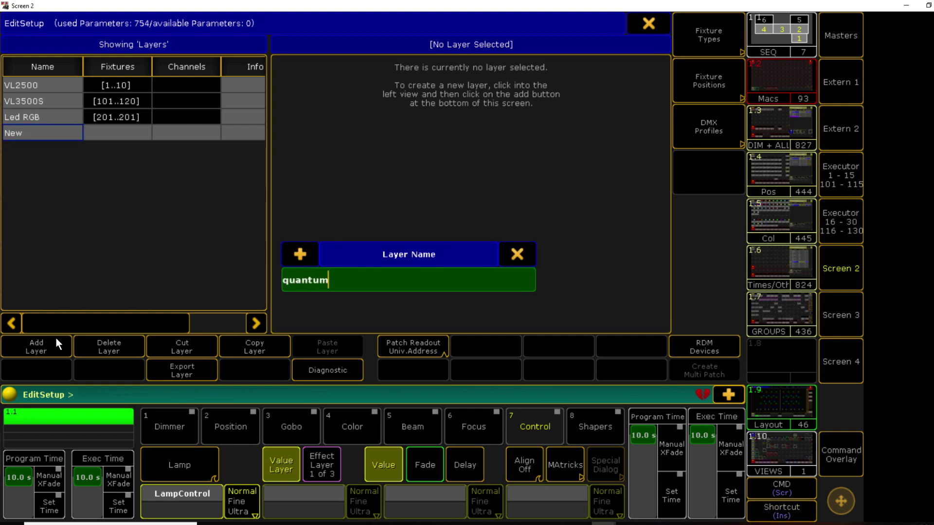
key(Return)
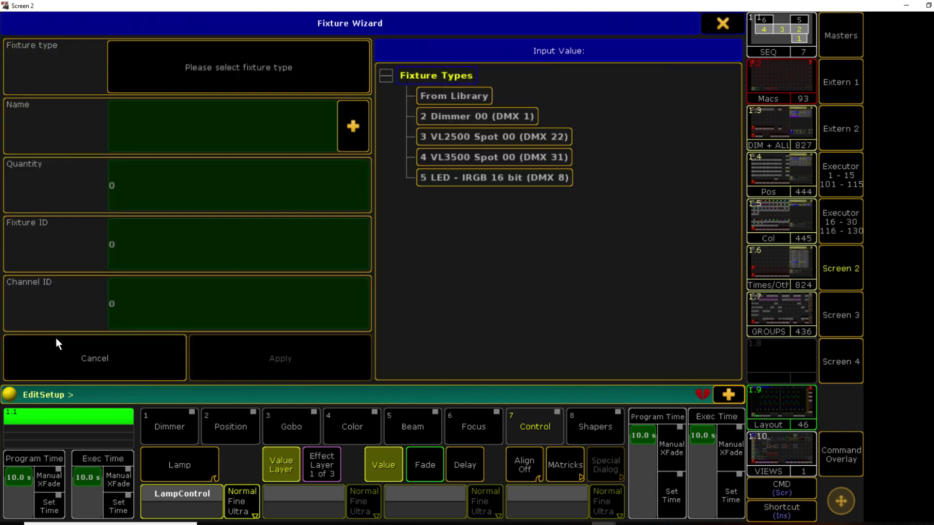
Import the Mac Quantum Profile from the JG_SHOW_1 library, filtered by 'quant'.
click(462, 95)
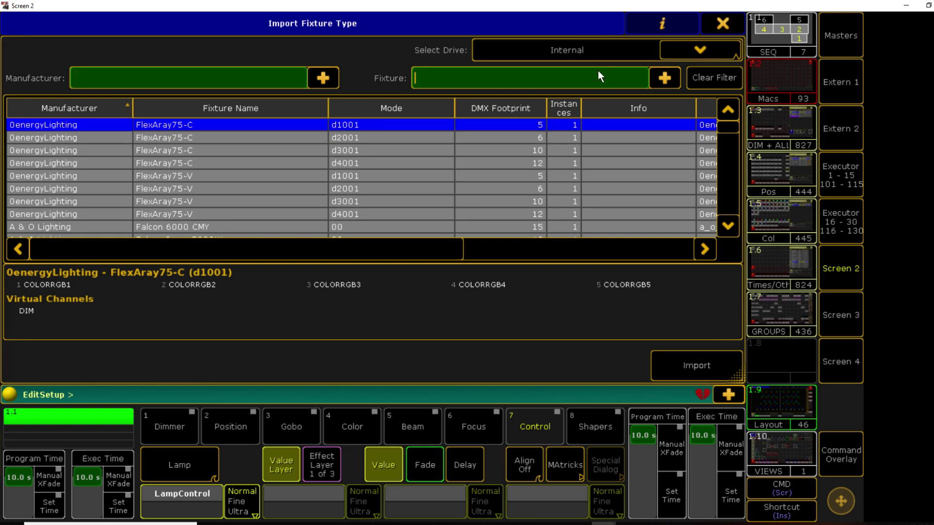
click(700, 49)
click(450, 103)
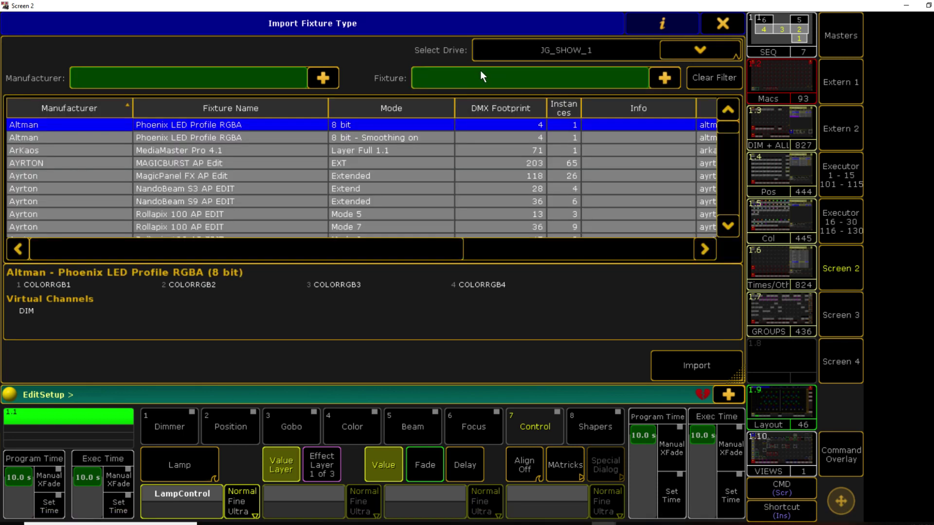
click(477, 75)
text(quant)
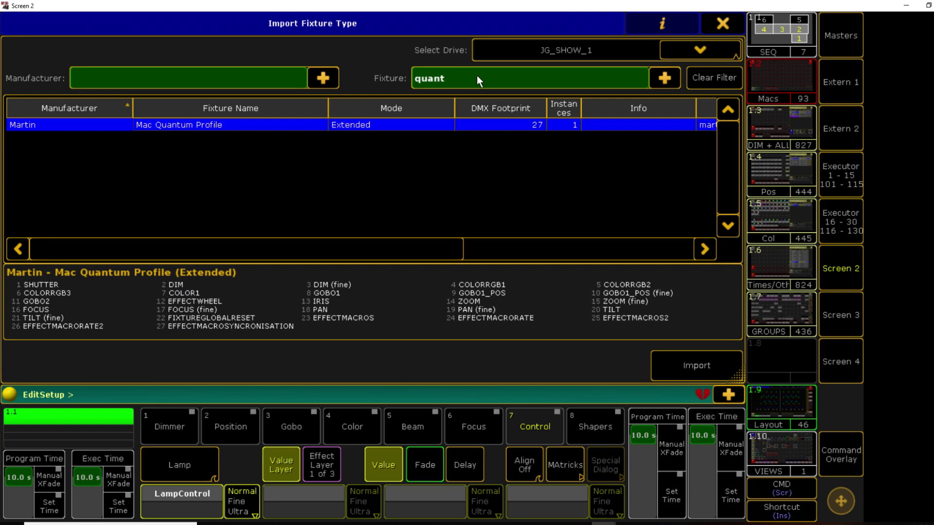
click(460, 125)
click(662, 355)
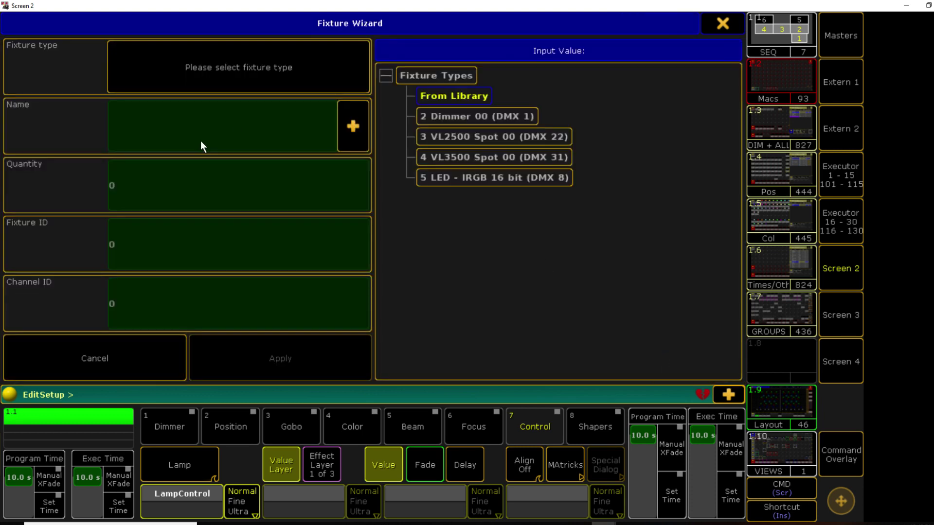
Leave the patch, check the Command Line Feedback log, and reopen the patch schedule.
click(732, 25)
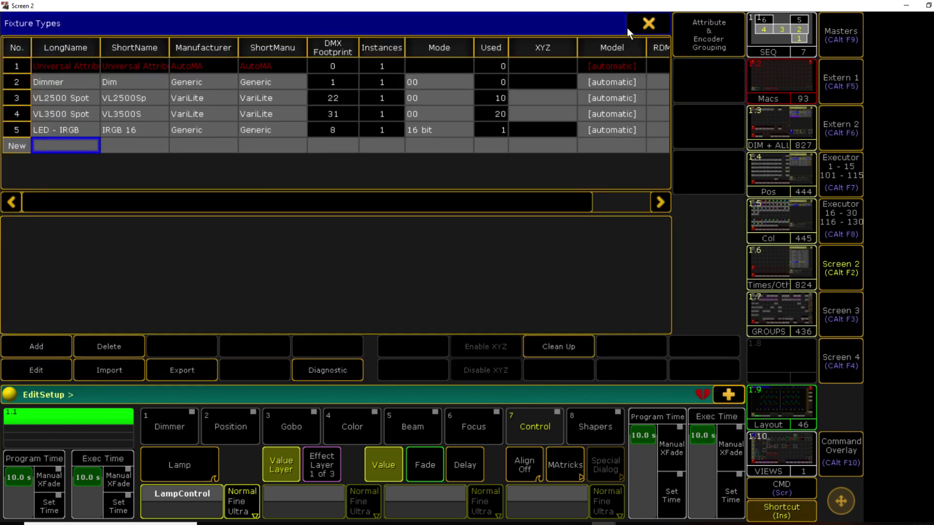
click(661, 25)
click(309, 302)
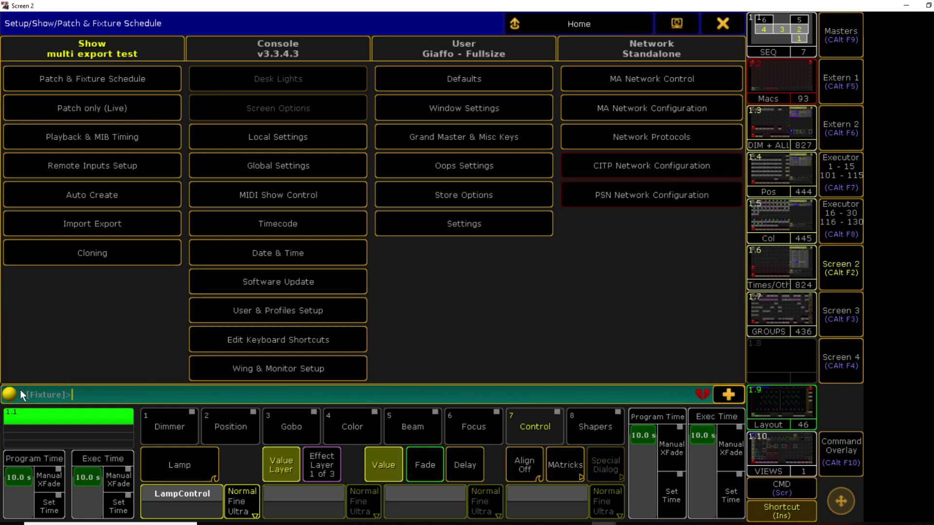
key(alt+Tab)
click(9, 359)
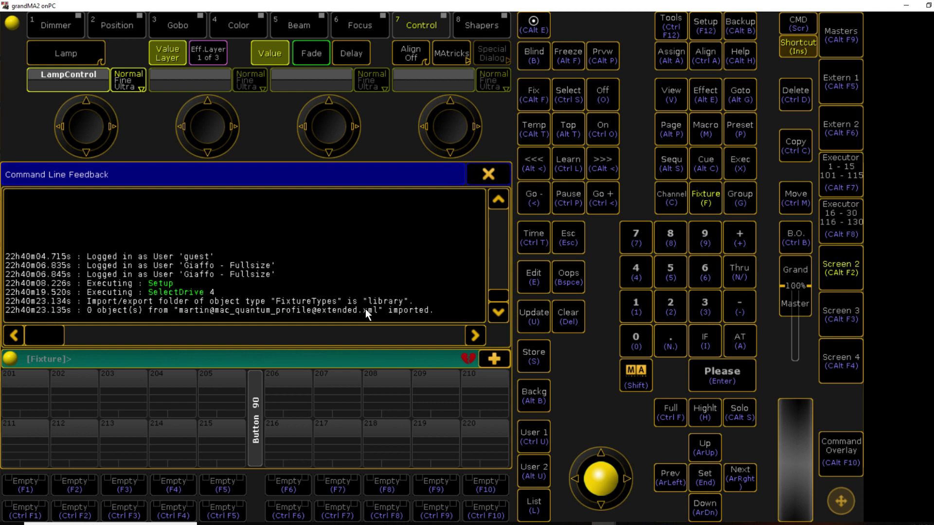
click(710, 24)
click(71, 80)
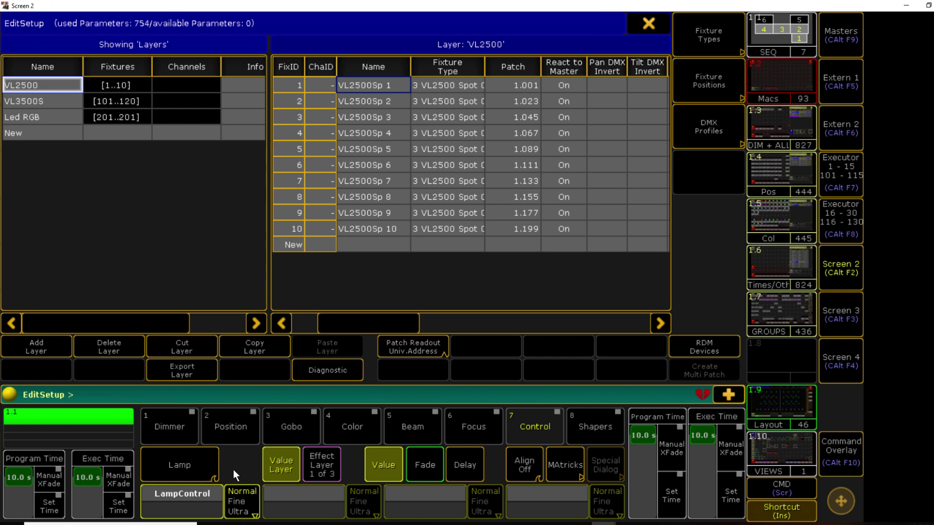
mouse_move(236, 522)
click(273, 482)
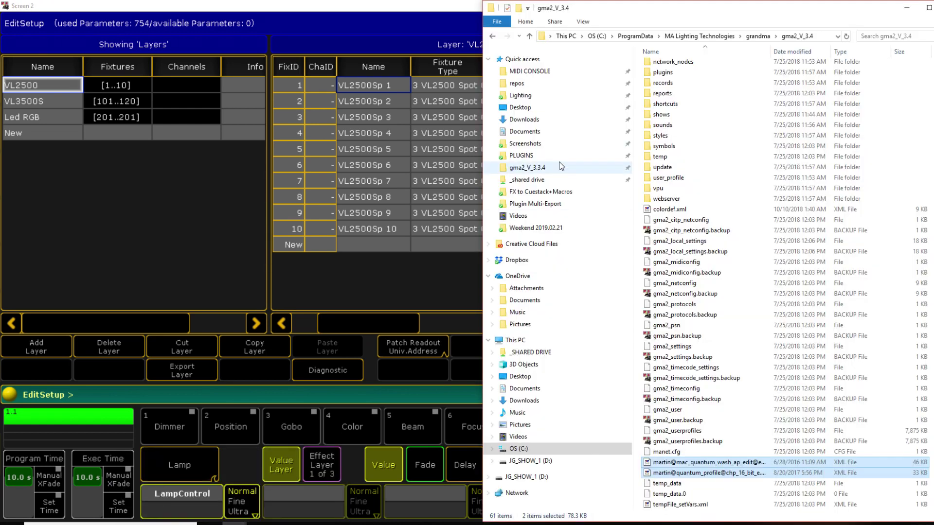
click(162, 490)
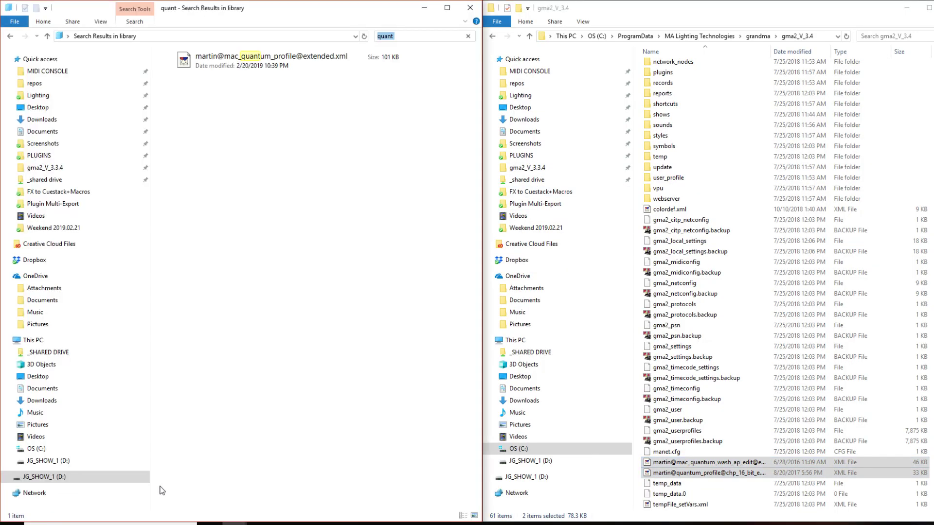
double_click(300, 60)
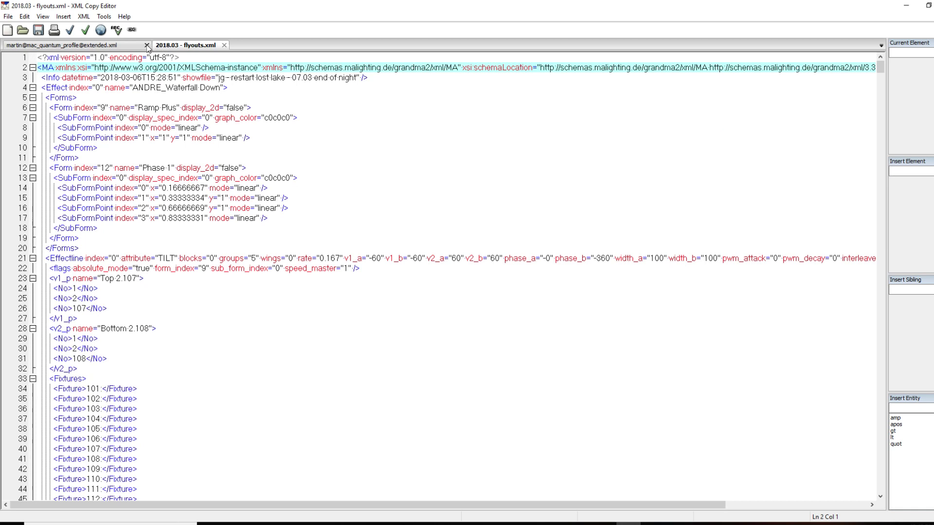
Close all open XML documents and reopen the Mac Quantum profile XML to its MA header.
key(ctrl+shift+F4)
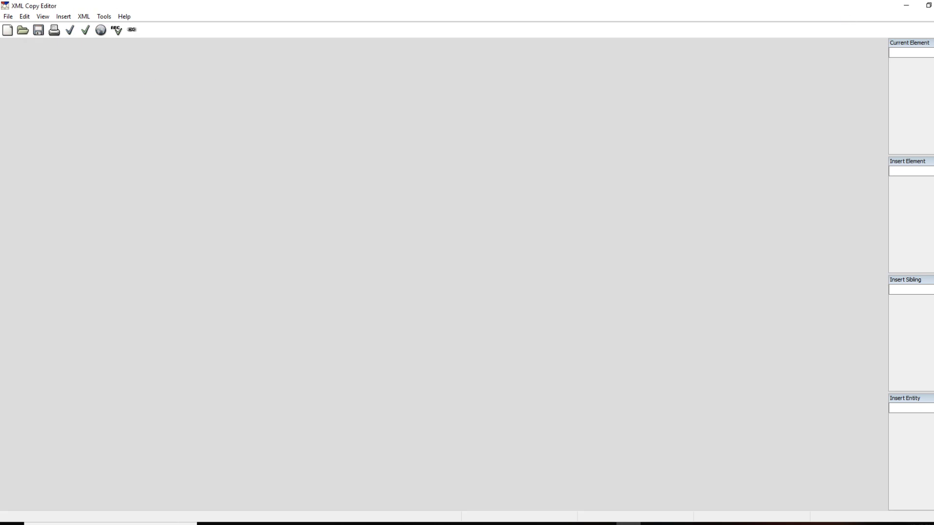
key(alt+Tab)
double_click(262, 63)
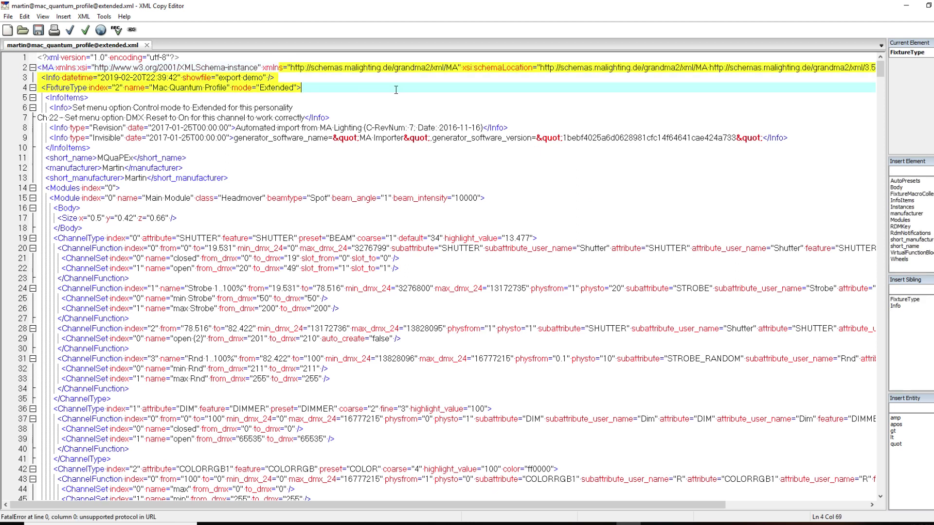
click(347, 67)
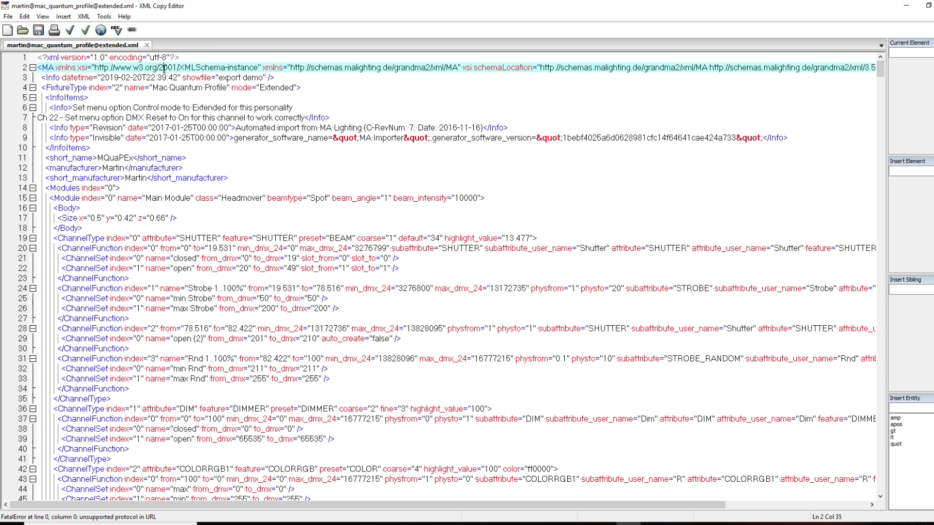
click(33, 68)
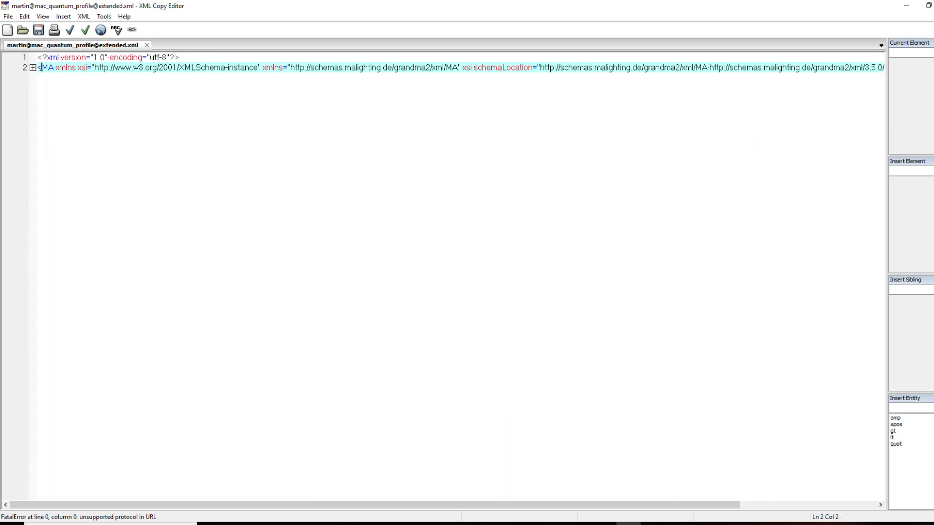
click(32, 68)
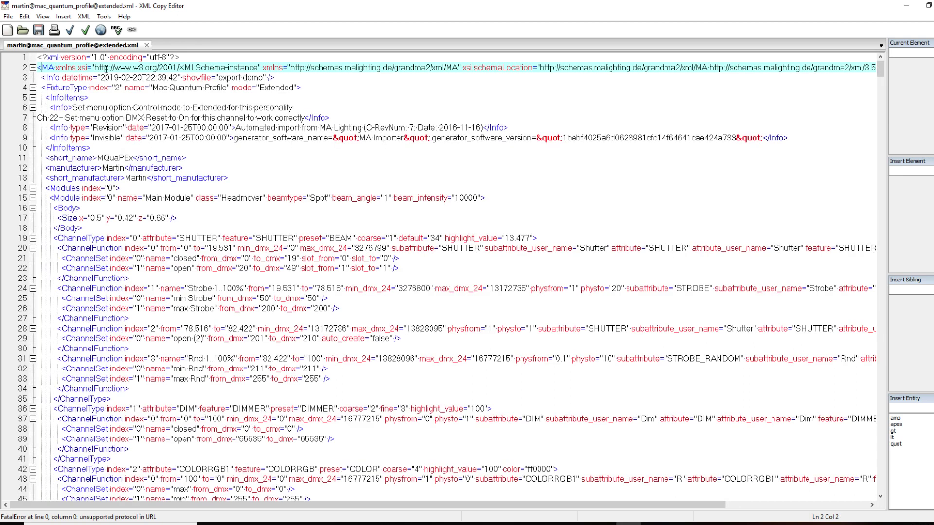
Change minor_vers from 5 to 0 on the header line, save, and close the editor.
click(193, 67)
key(End)
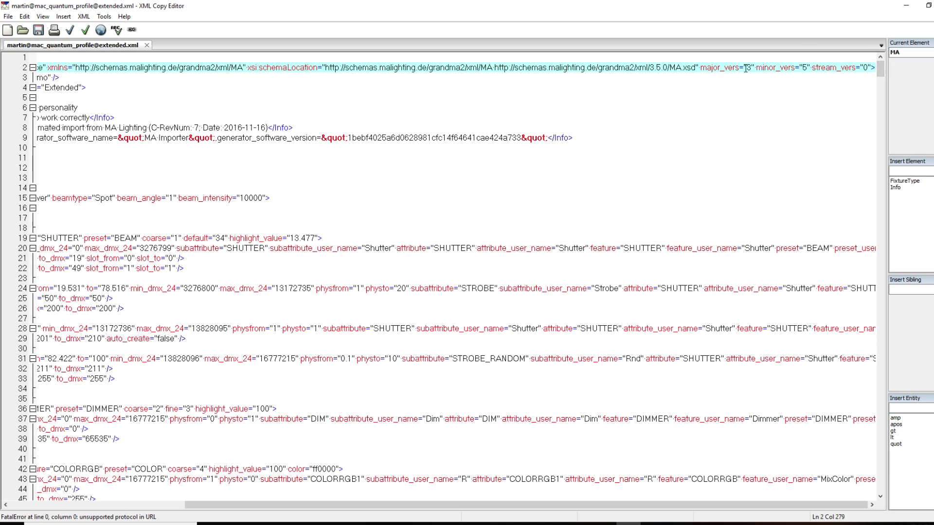
click(806, 68)
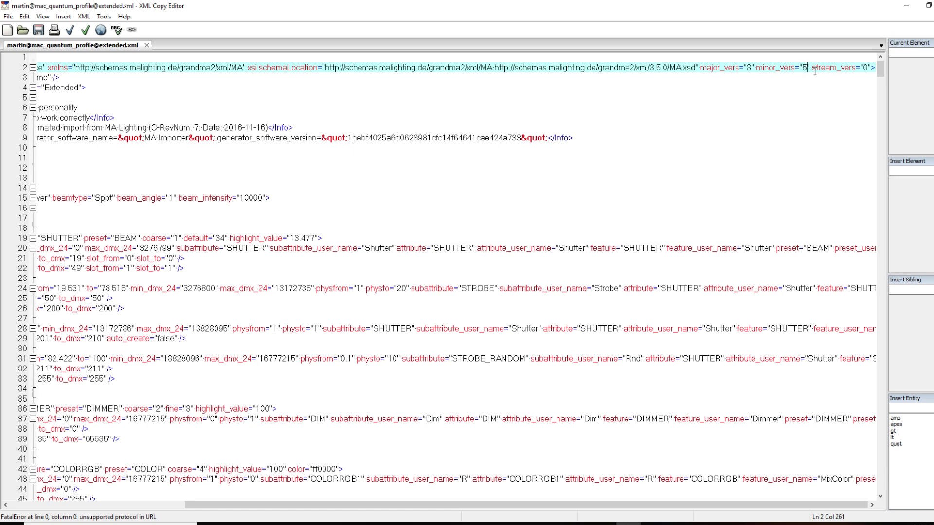
key(BackSpace)
text(0)
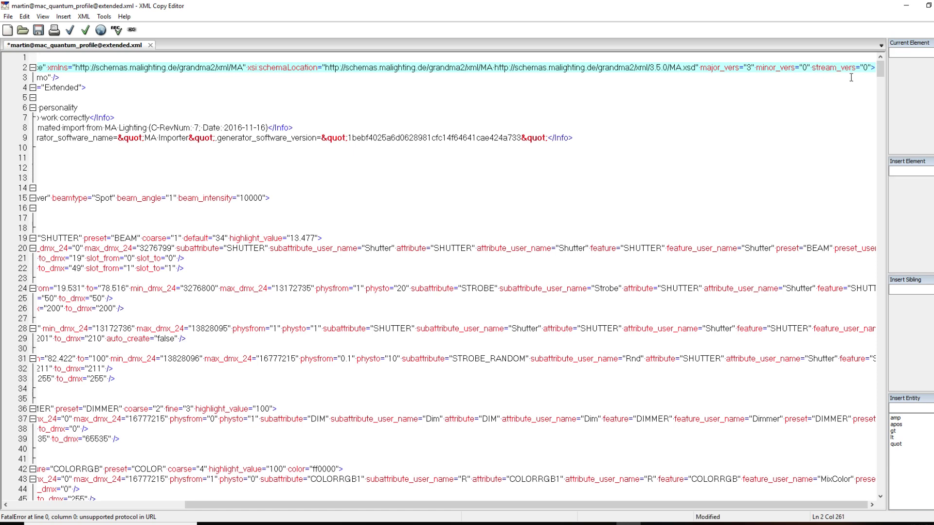
key(ctrl+s)
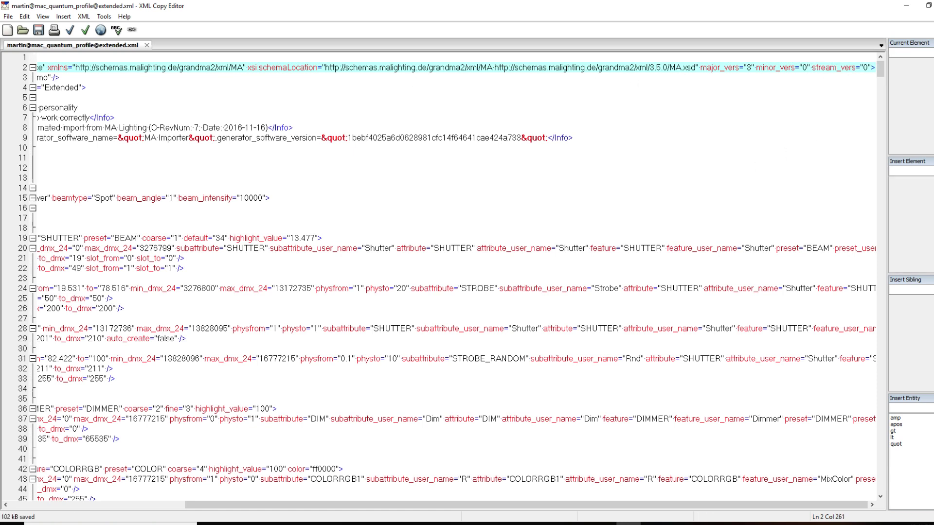
key(alt+F4)
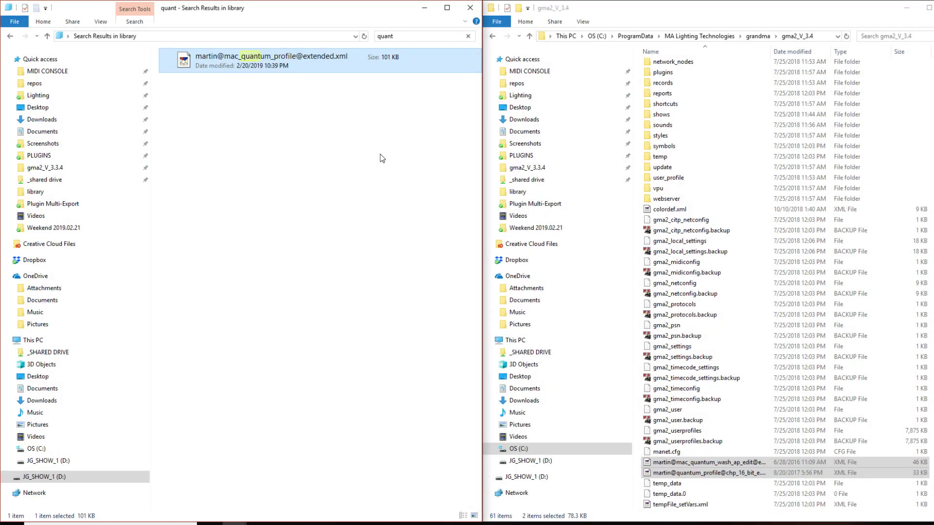
Back in grandMA2, add a new patch layer named 'quant'.
key(alt+Tab)
click(501, 194)
click(58, 136)
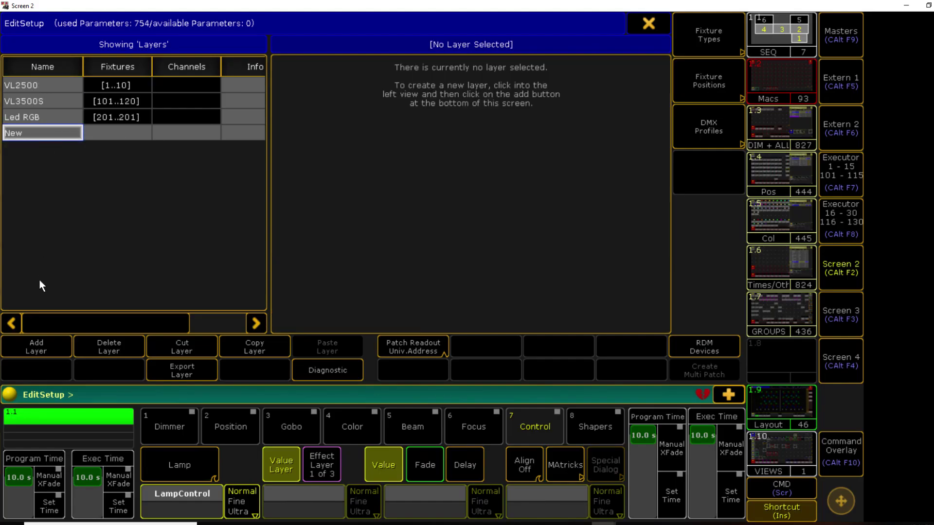
click(46, 339)
text(quant)
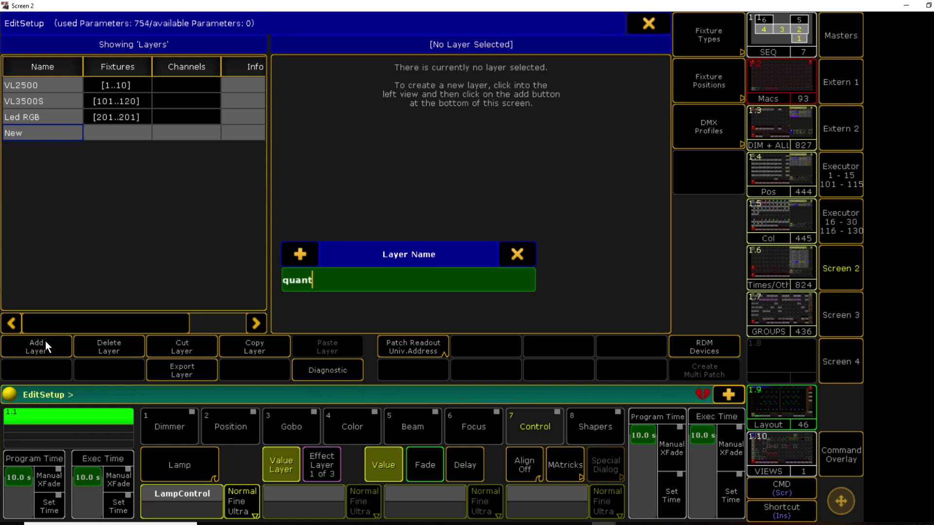
key(Return)
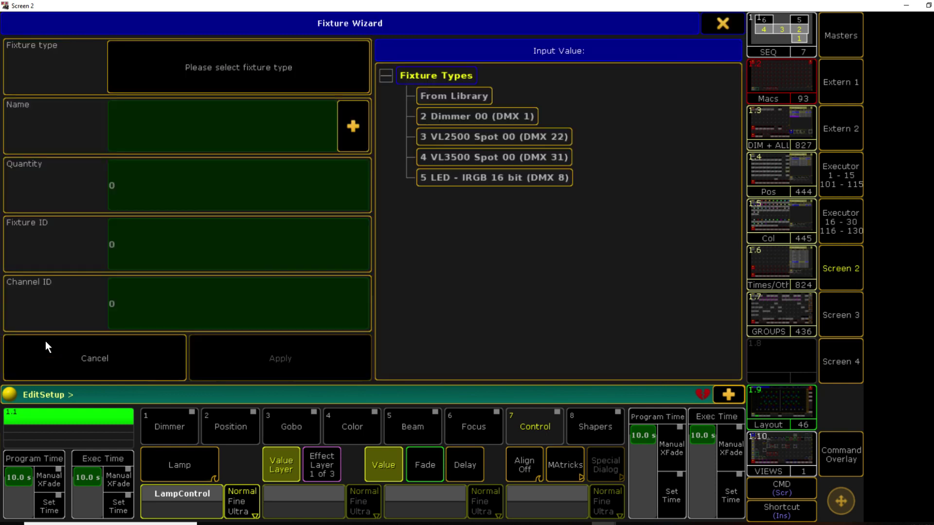
Import Mac Quantum Profile Extended from JG_SHOW_1, patch it as fixture 202, and list fixture types.
click(463, 98)
click(696, 49)
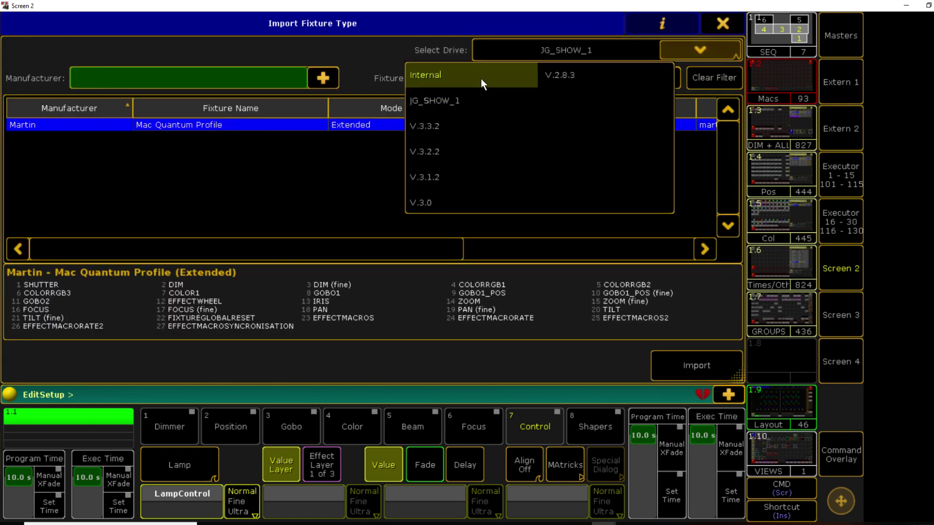
click(480, 77)
click(665, 56)
click(442, 96)
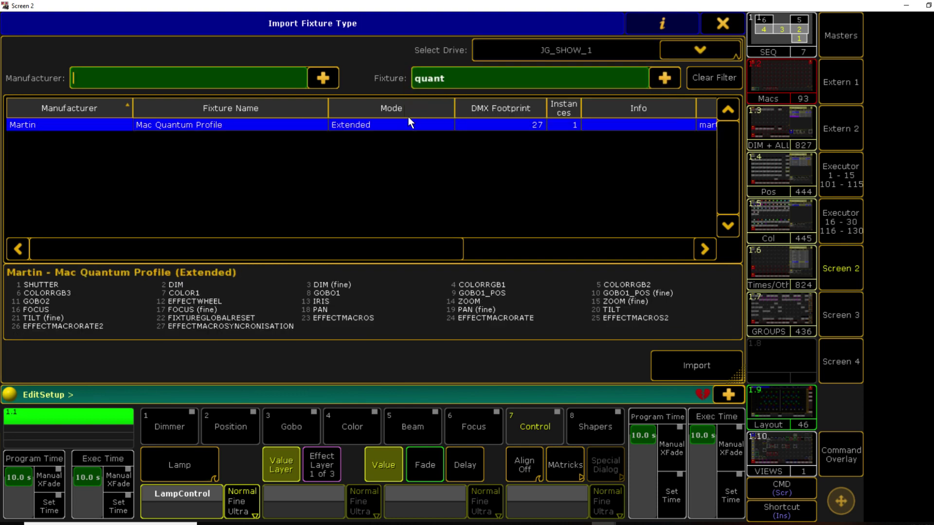
click(229, 129)
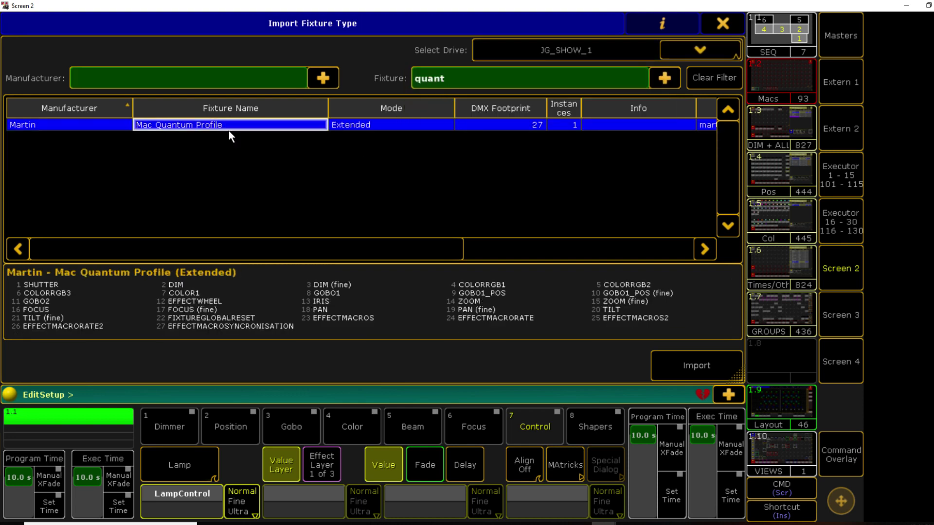
click(682, 372)
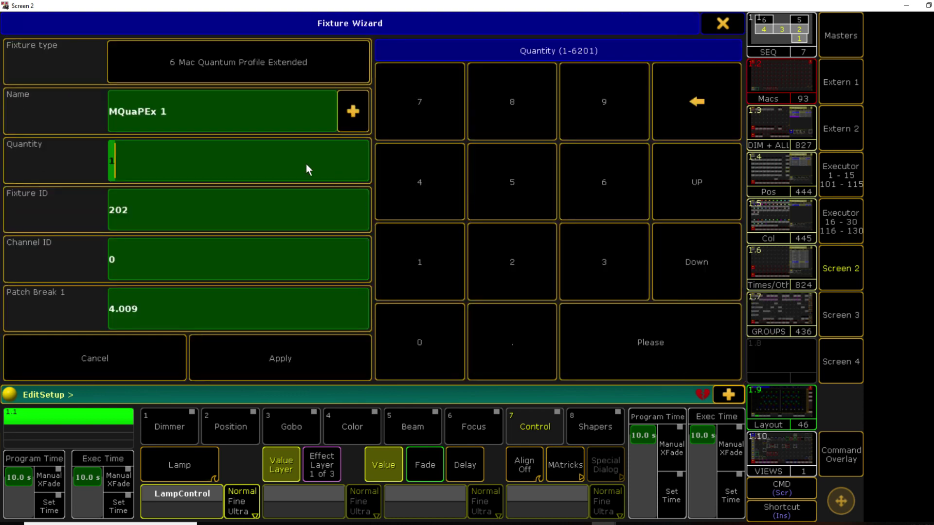
click(275, 352)
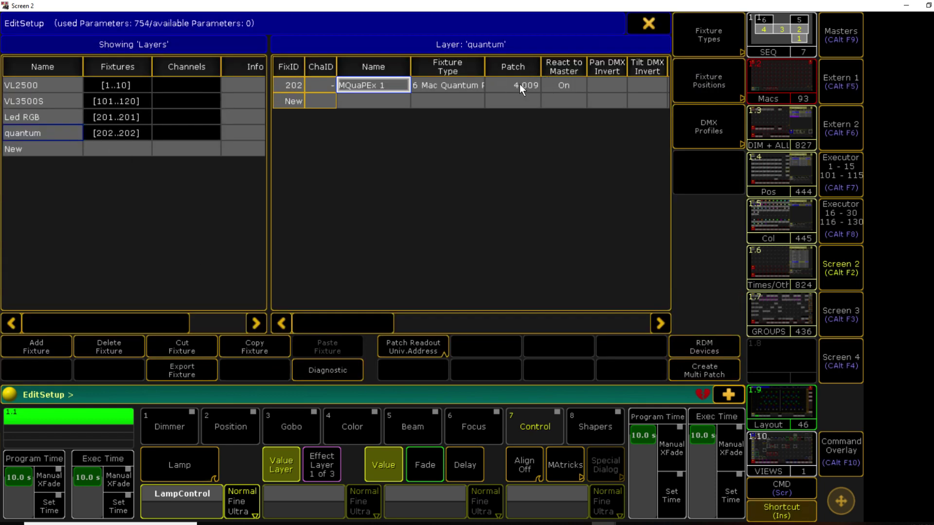
click(711, 29)
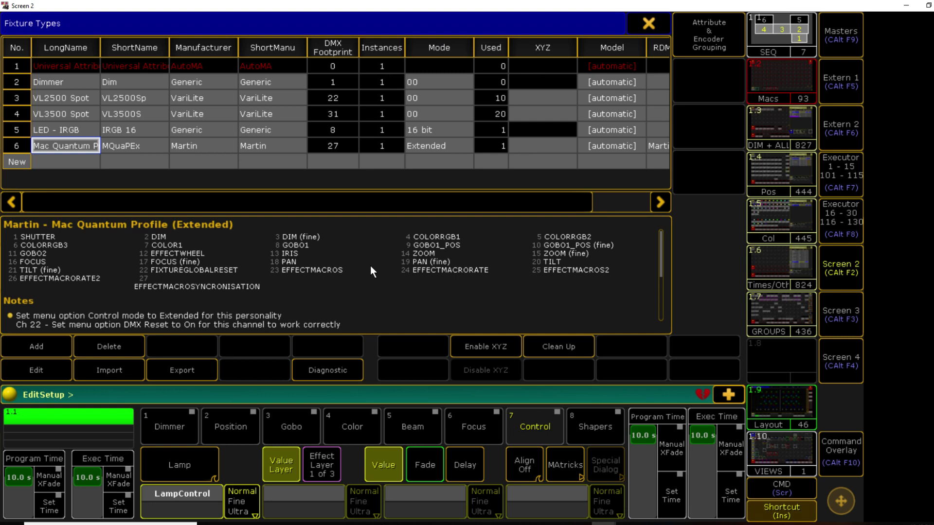
key(alt+Tab)
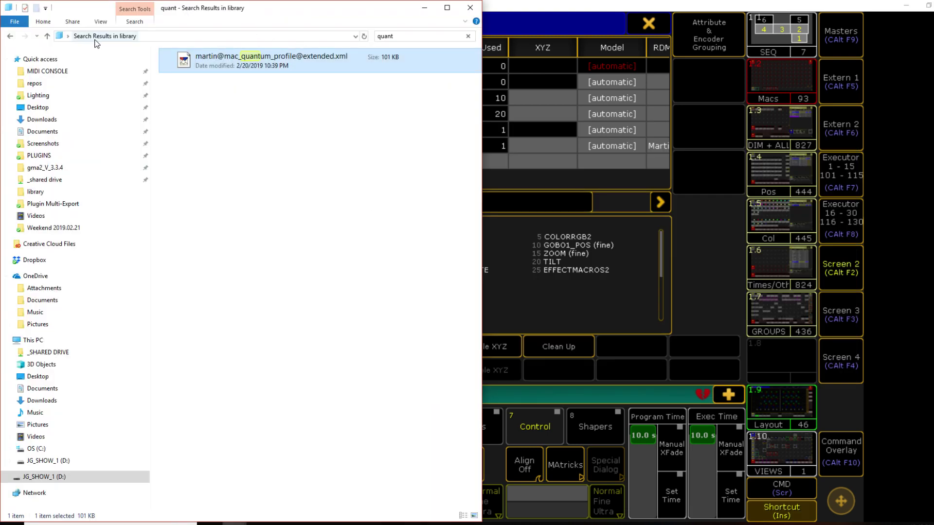
Go up to D:\gma2, enter the effects folder, and open 2018.03 - flyouts.xml.
key(alt+Up)
key(alt+Up)
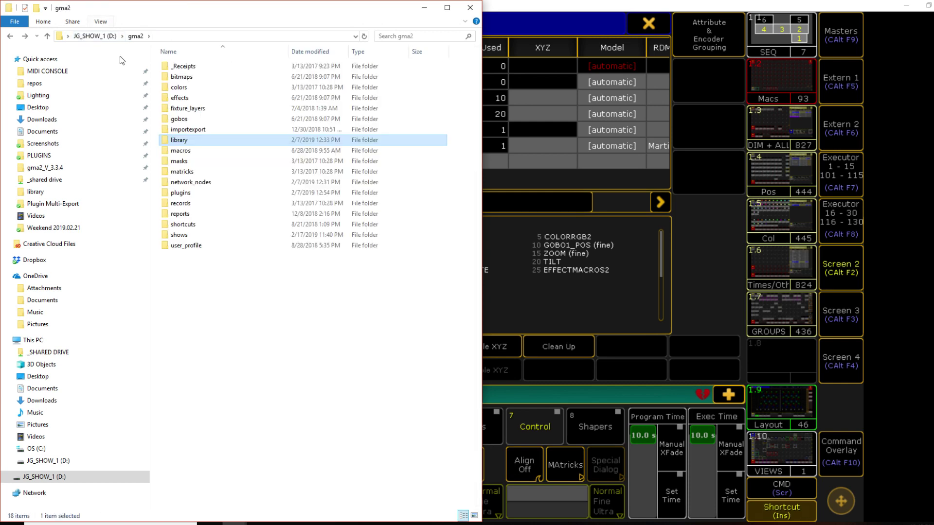
double_click(185, 98)
click(204, 78)
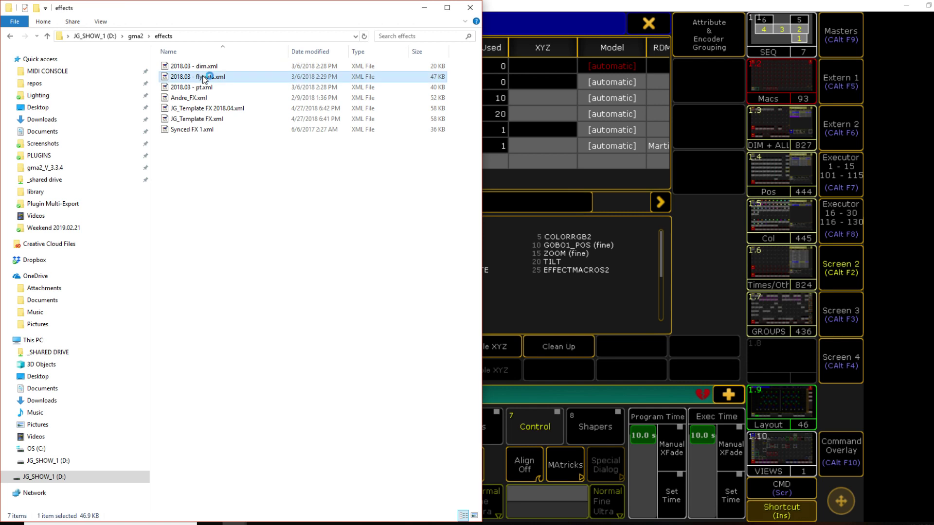
double_click(204, 78)
Maximise the XML Copy Editor window showing flyouts.xml.
click(592, 69)
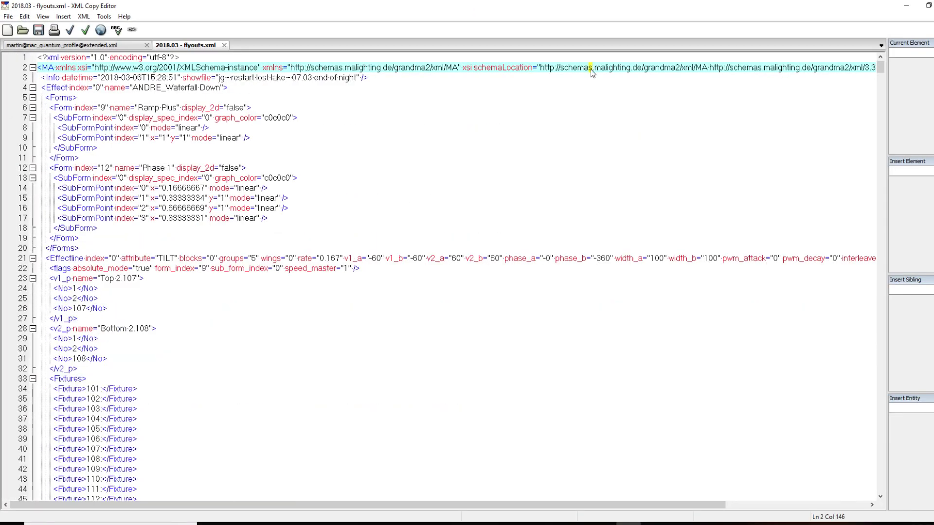
key(super+Right)
key(super+Up)
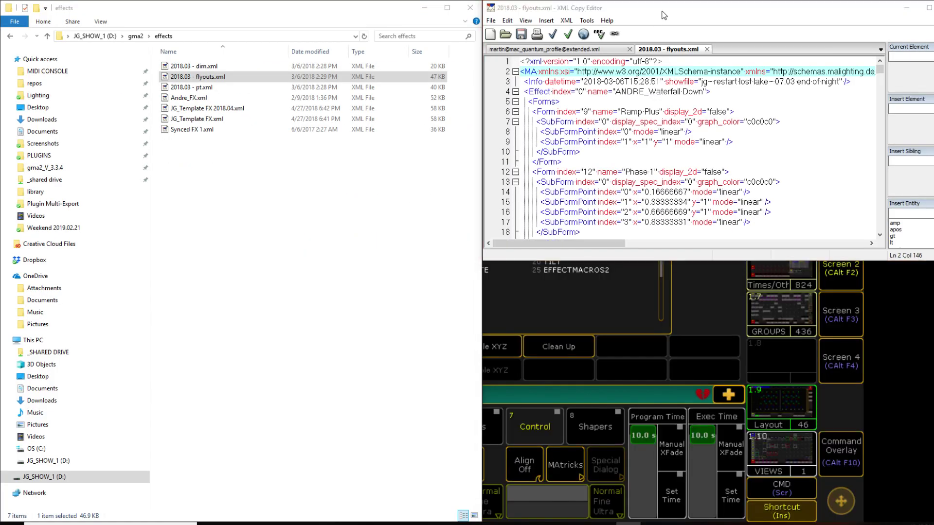
key(super+Left)
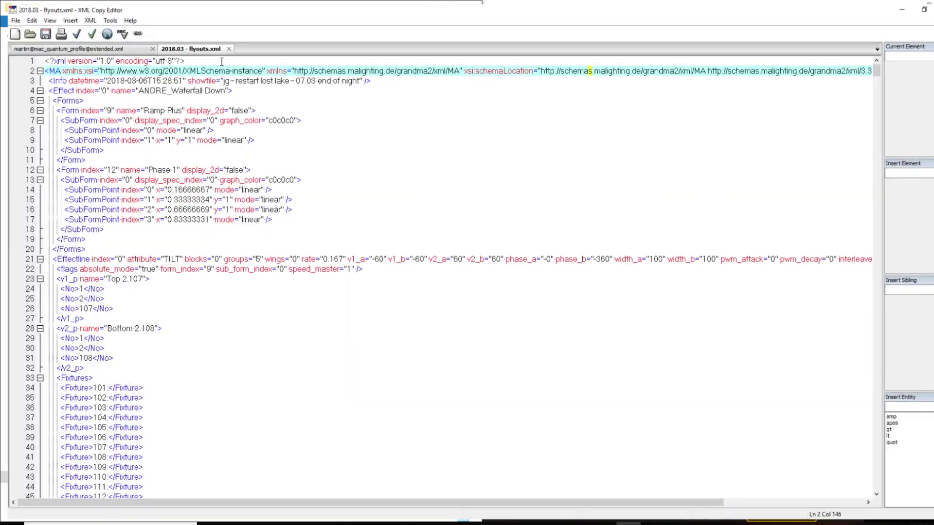
key(super+Up)
click(559, 69)
key(super+Right)
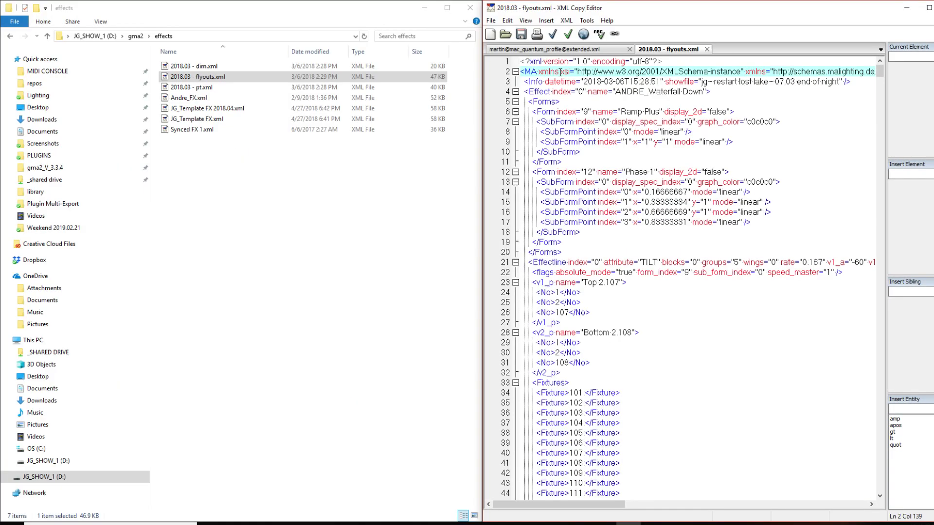
key(super+Left)
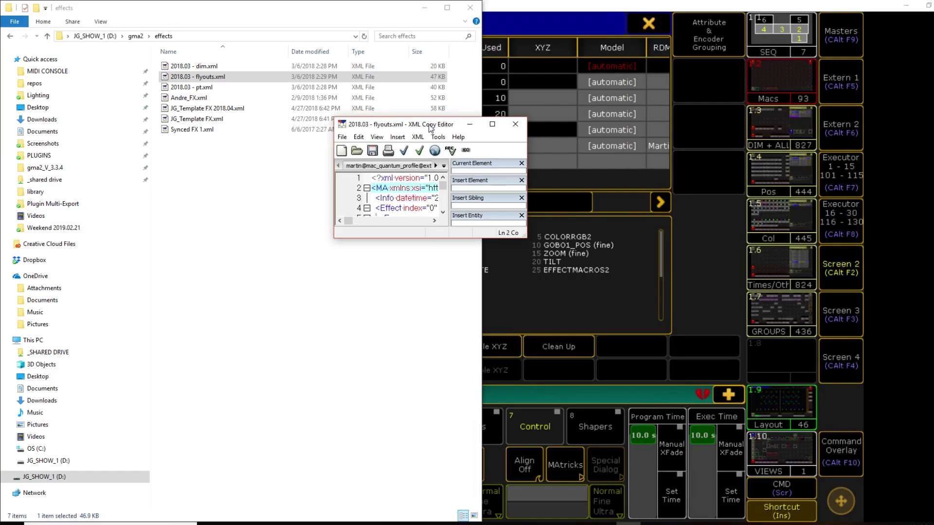
key(super+Up)
Show the header's major_vers 3 and minor_vers 3, highlighting the 3, then return to Explorer.
key(End)
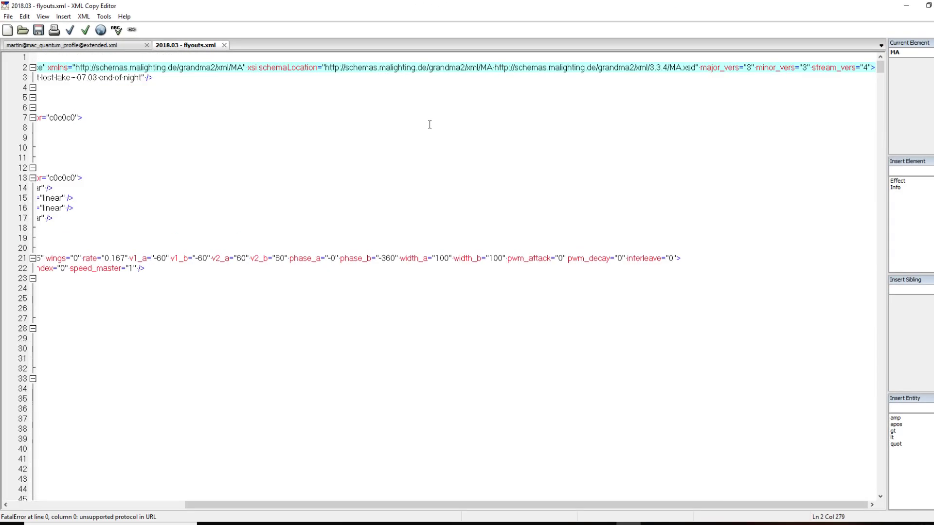
click(526, 67)
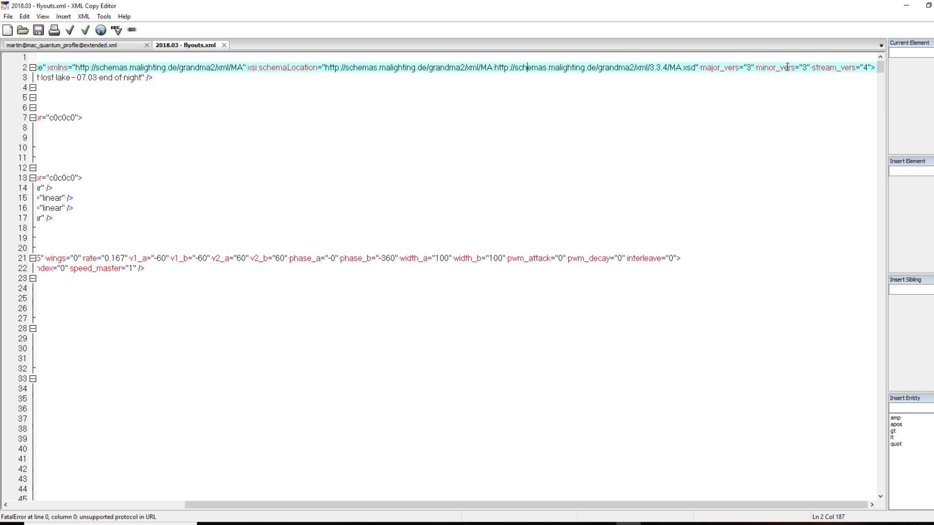
drag(748, 70, 763, 71)
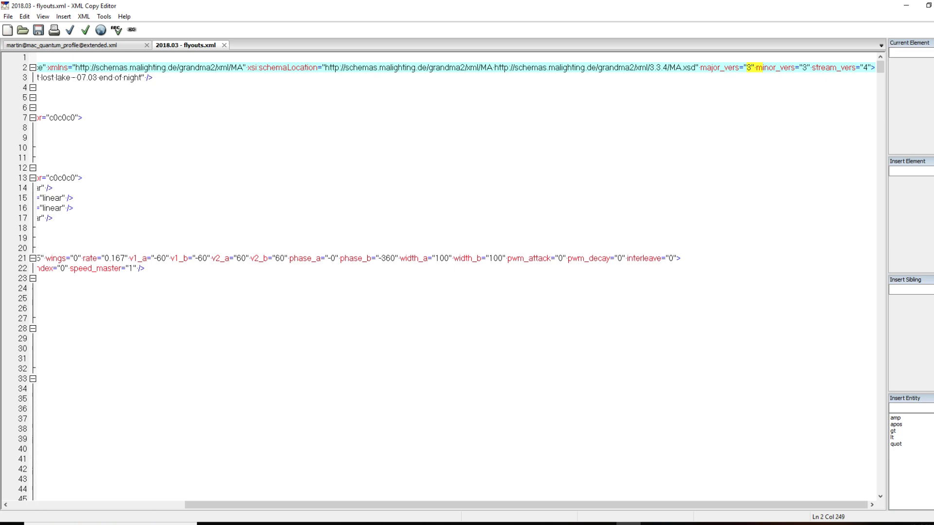
key(alt+Tab)
Navigate from the effects folder back up to the gma2 folder on JG_SHOW_1.
key(BackSpace)
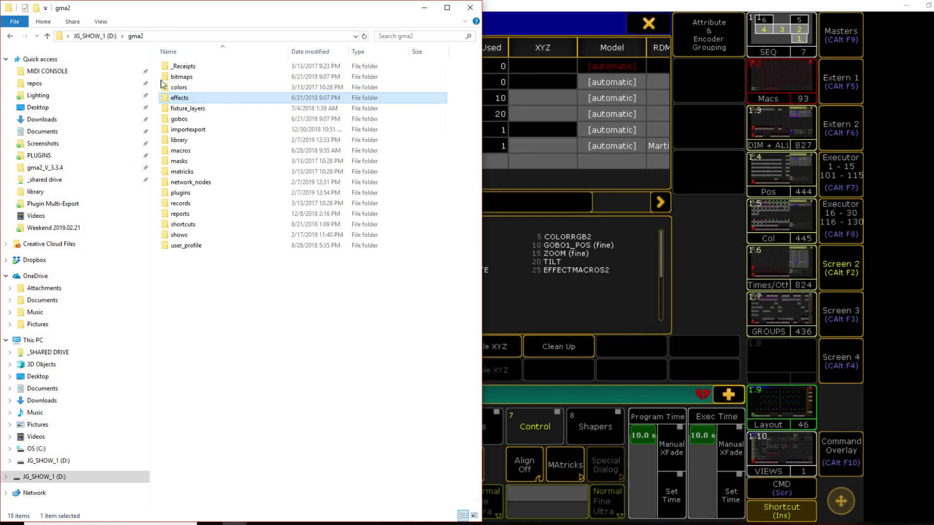